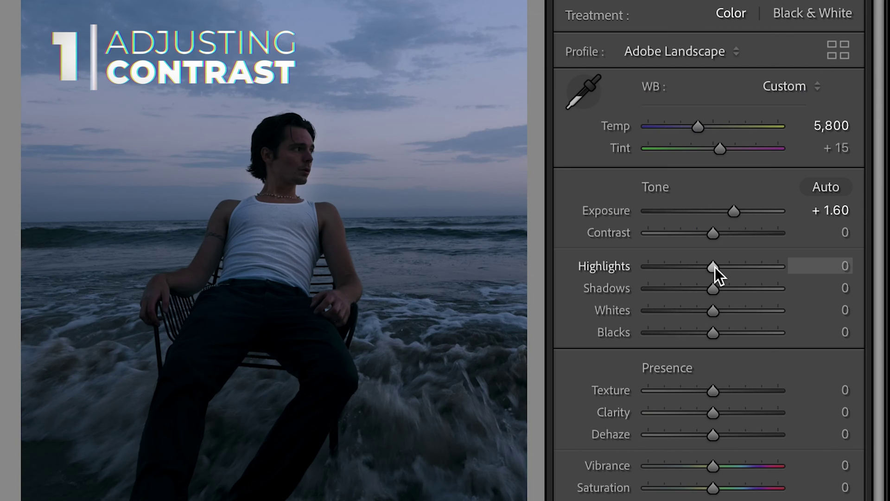
Step: Pull Highlights down to -50, lift Shadows to +65 and lower Whites to -25
left_click_drag(714, 268, 685, 268)
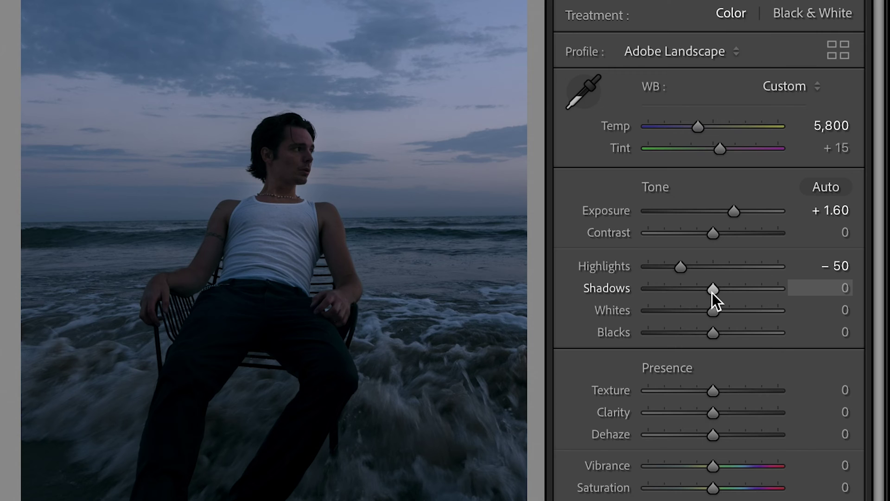
left_click_drag(712, 293, 754, 295)
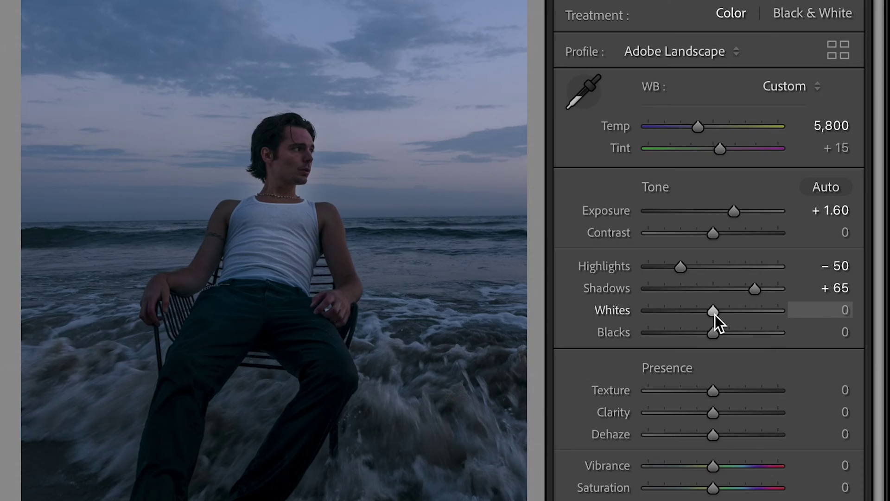
left_click_drag(714, 315, 696, 310)
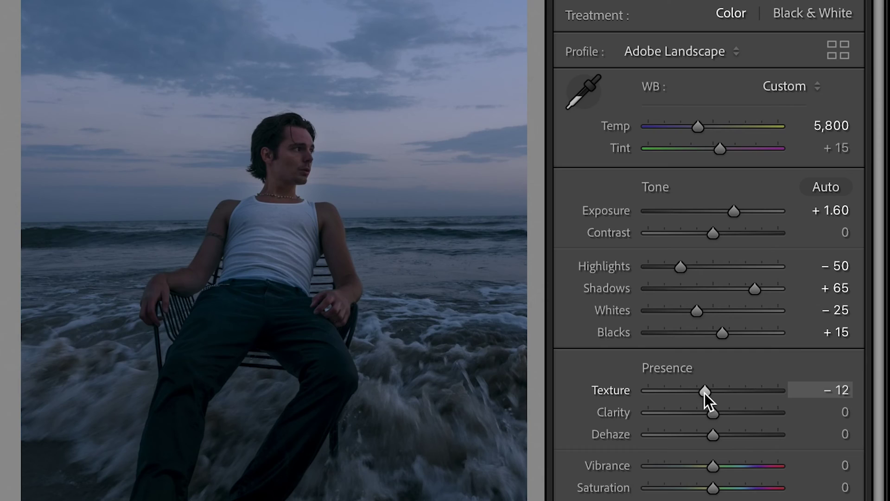
Step: Set Texture to -8, Clarity to -12, Dehaze to -3 and Vibrance to +20
left_click_drag(705, 393, 646, 387)
left_click_drag(685, 391, 707, 393)
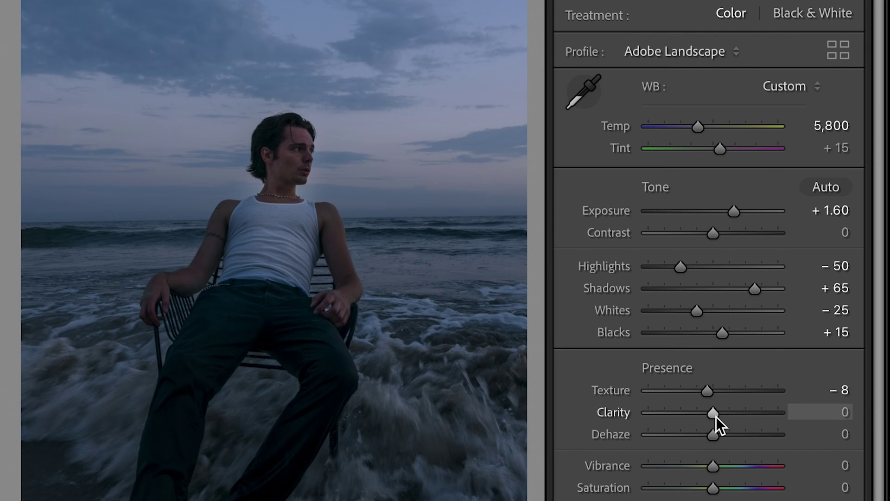
left_click_drag(716, 416, 708, 414)
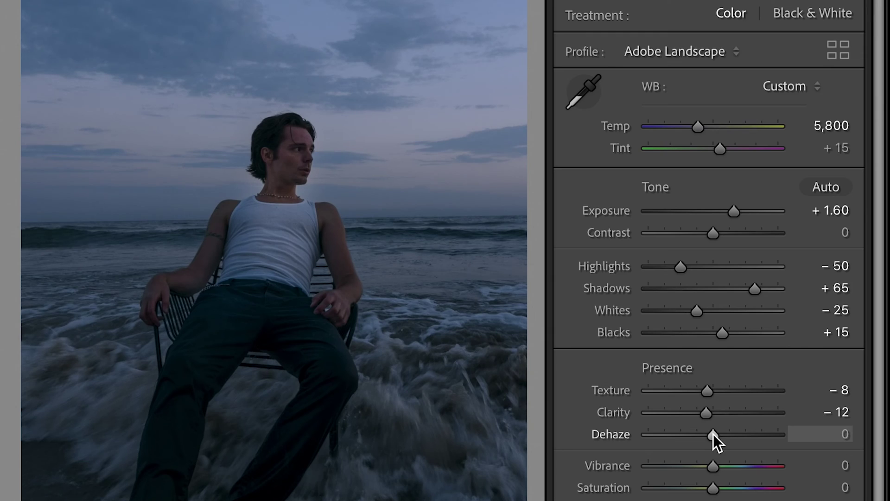
left_click_drag(712, 434, 711, 434)
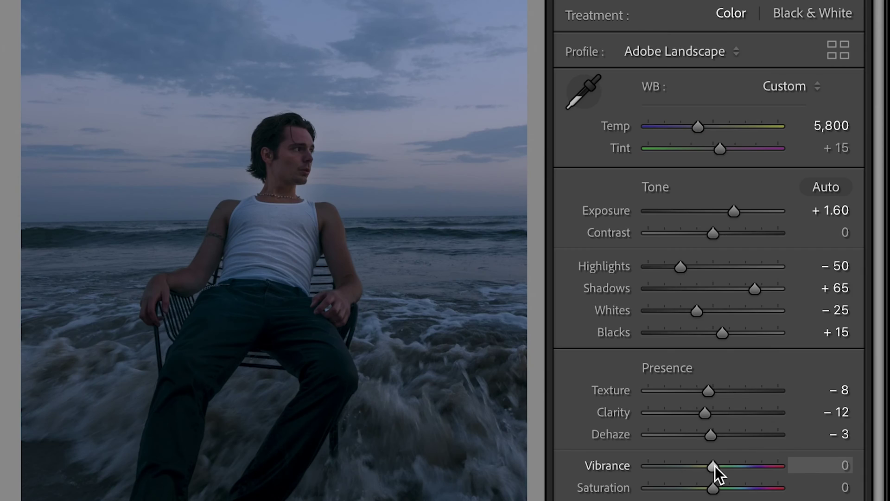
mouse_move(715, 466)
left_mouse_down()
mouse_move(770, 472)
mouse_move(727, 466)
left_mouse_up()
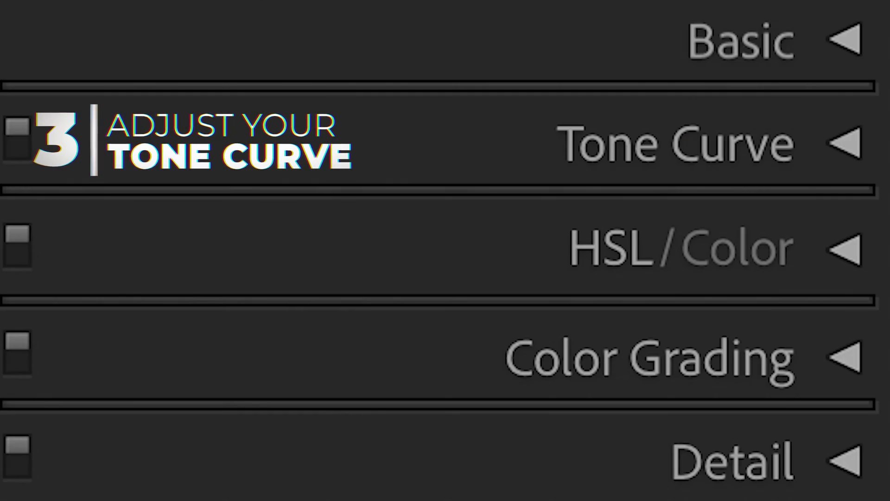
Step: Add upper-midtone, midtone and shadow points along the Tone Curve
left_click(858, 179)
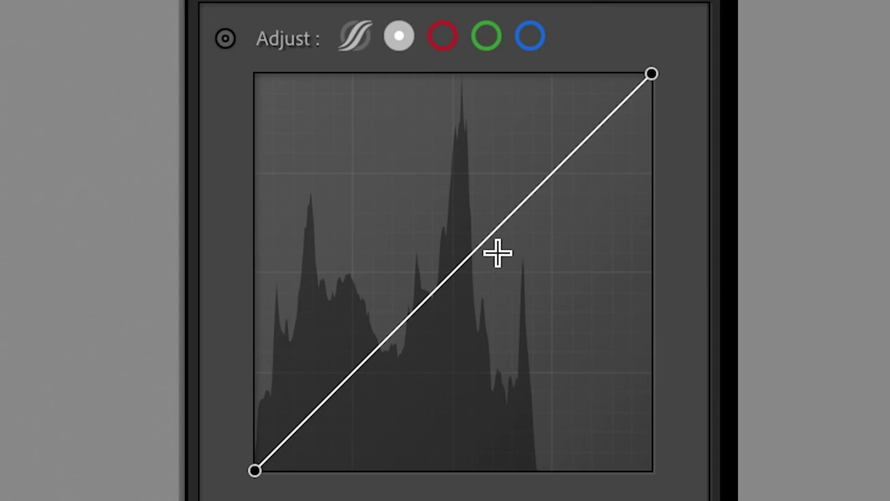
left_click(489, 235)
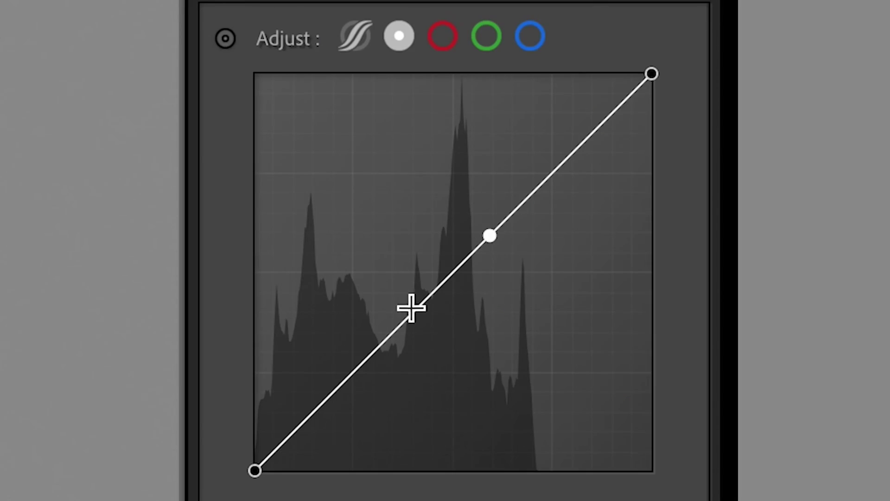
left_click(386, 340)
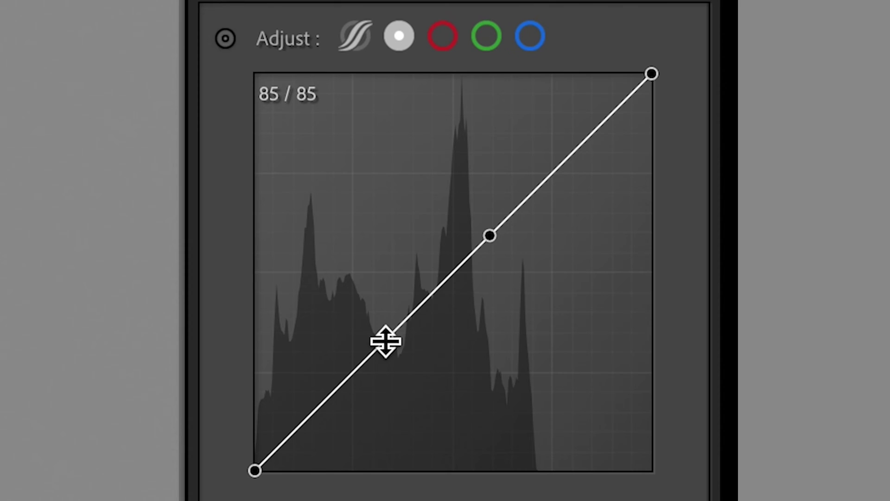
left_click(299, 427)
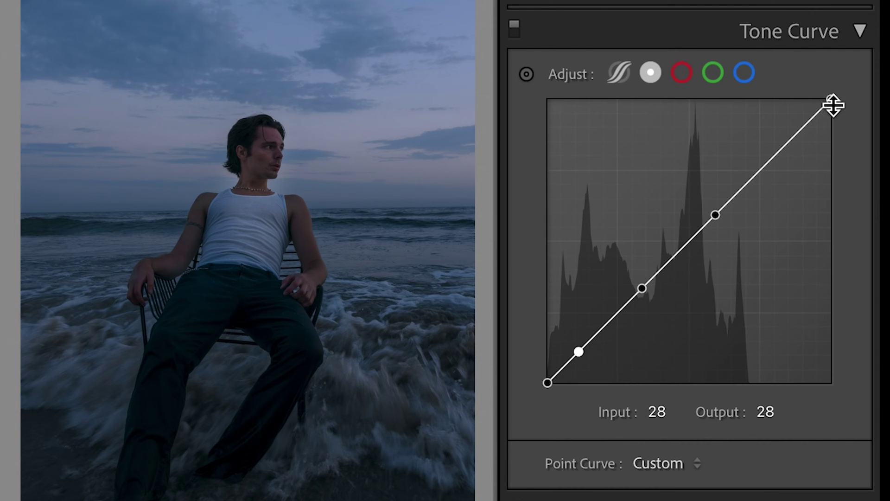
Step: Lower the curve's white point to about 181, then compare with the curve toggled off and on
left_click_drag(832, 100, 830, 310)
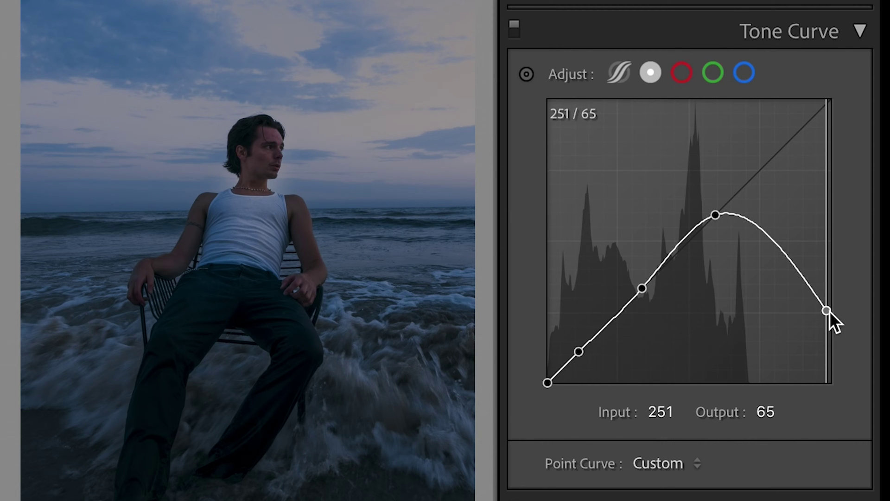
left_click_drag(829, 311, 871, 180)
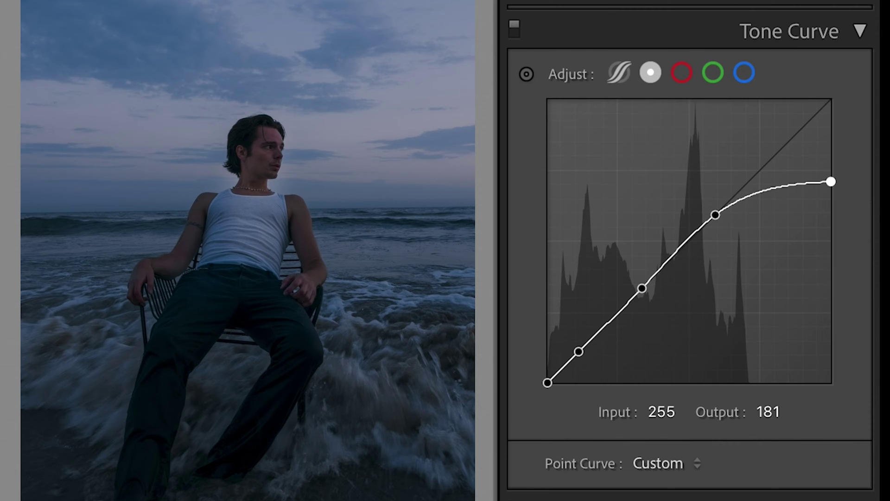
left_click(515, 24)
left_click(515, 24)
left_click(515, 24)
left_click(515, 24)
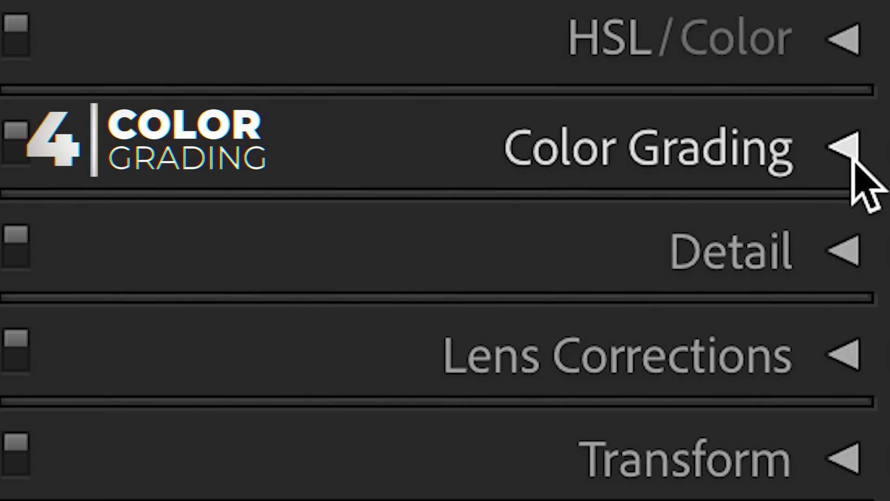
Step: Reset the Shadows wheel and tint Highlights and Midtones toward yellow, midtones at H:43 S:30
left_click(841, 152)
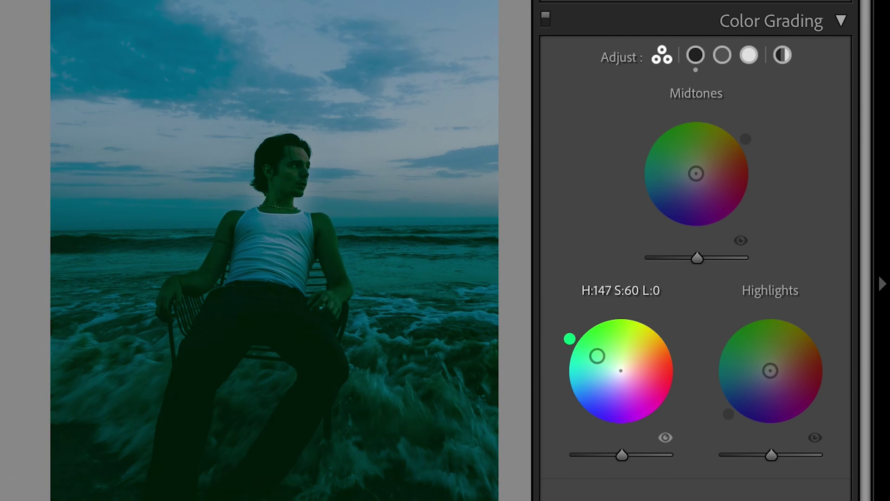
double_click(596, 354)
left_click_drag(771, 377, 733, 420)
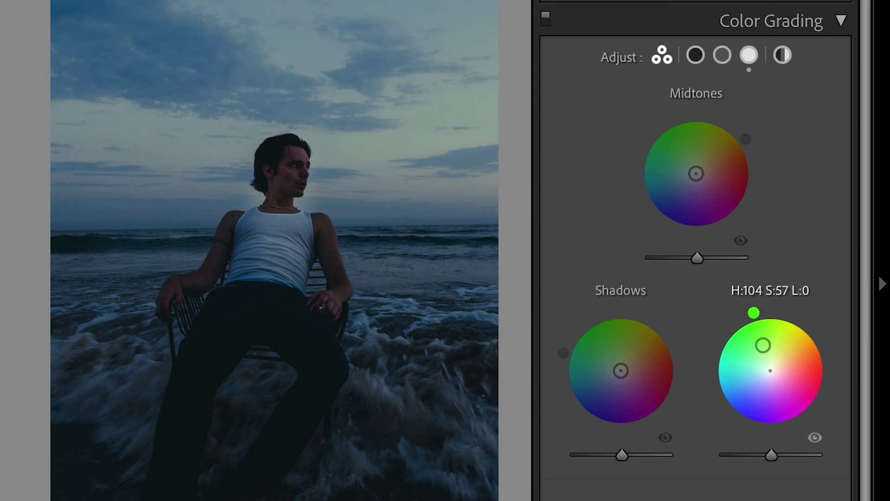
left_click_drag(695, 173, 684, 157)
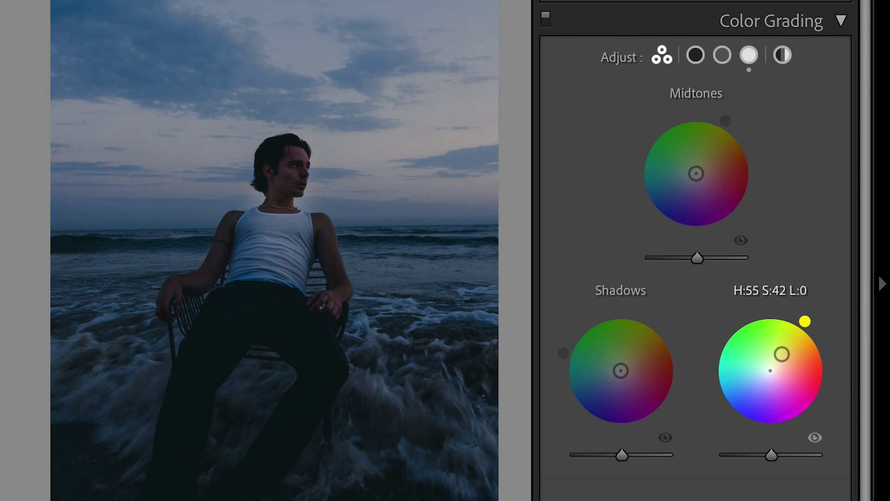
Step: Give the shadows a slight green tint, then compare with color grading off and on
left_click(815, 437)
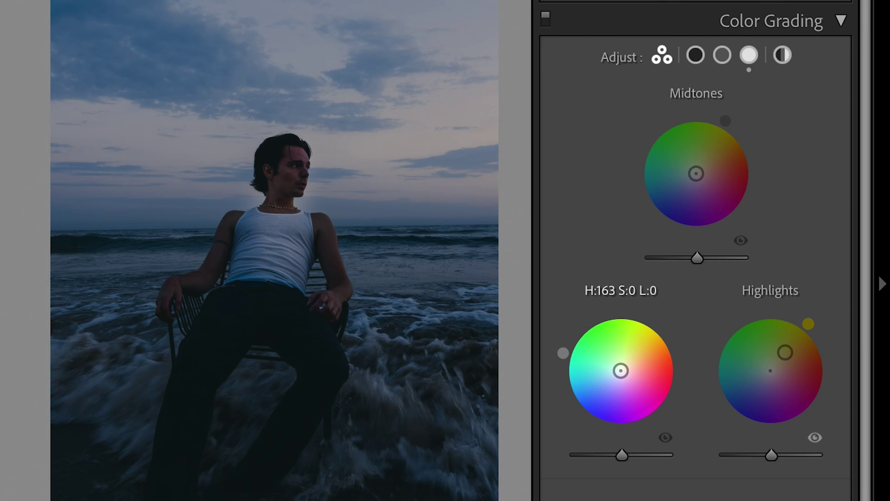
left_click_drag(621, 371, 621, 366)
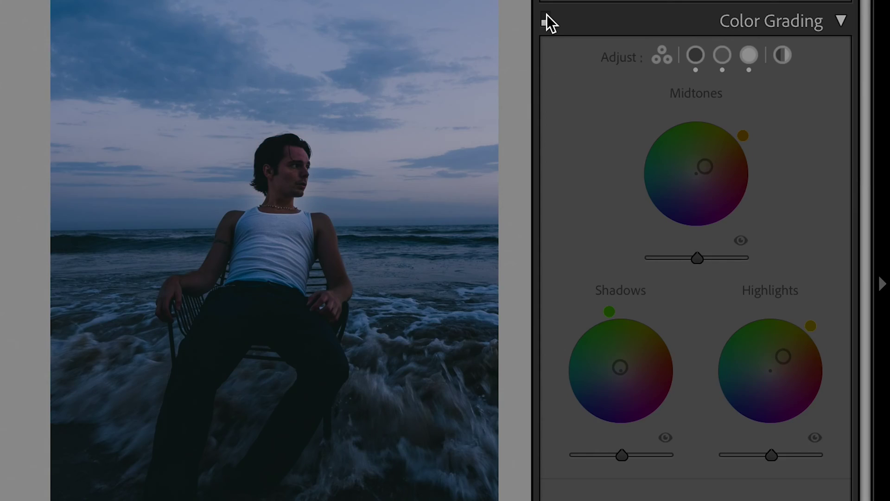
left_click(547, 16)
left_click(547, 16)
left_click(546, 15)
left_click(546, 15)
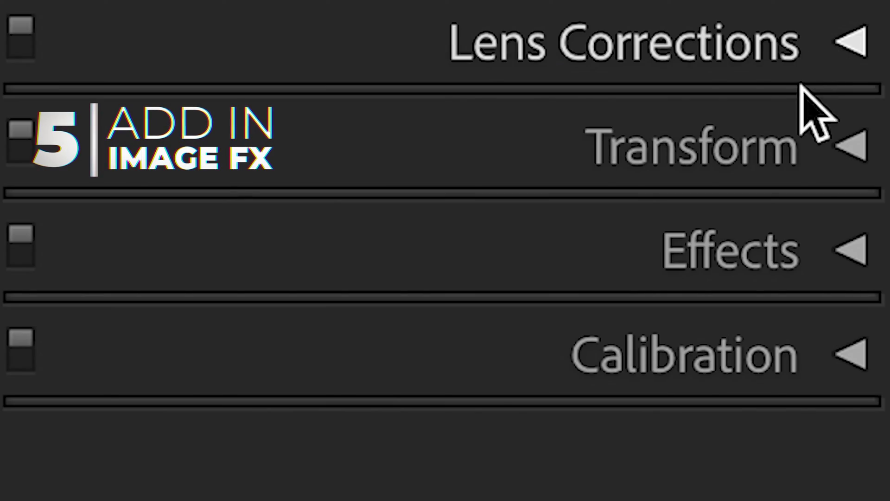
Step: Add a post-crop vignette with Amount -10 and Feather 100
left_click(840, 253)
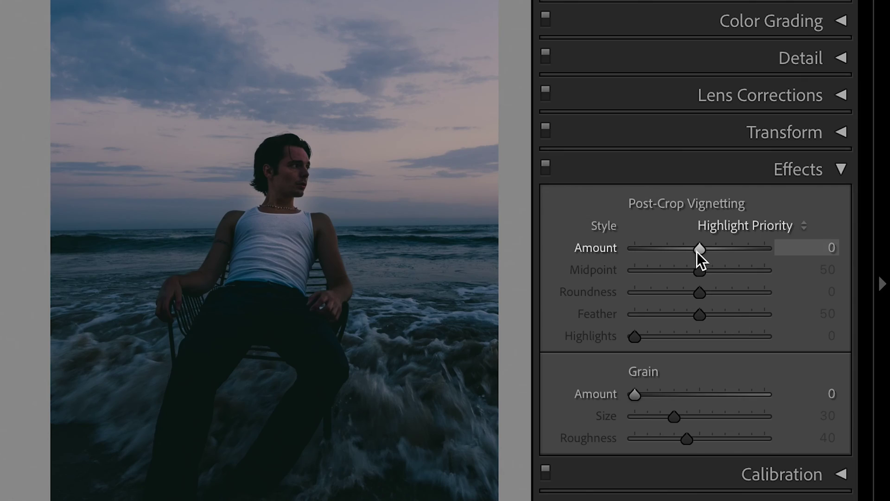
left_click_drag(697, 250, 690, 250)
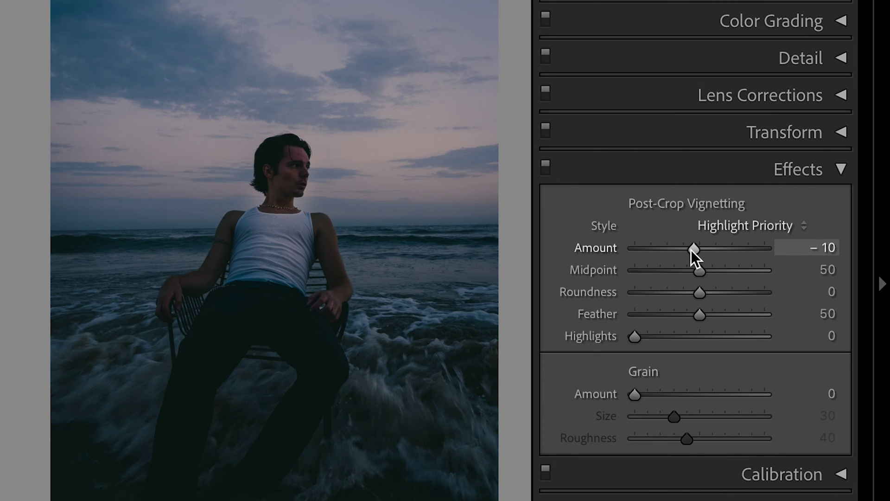
left_click_drag(701, 315, 605, 314)
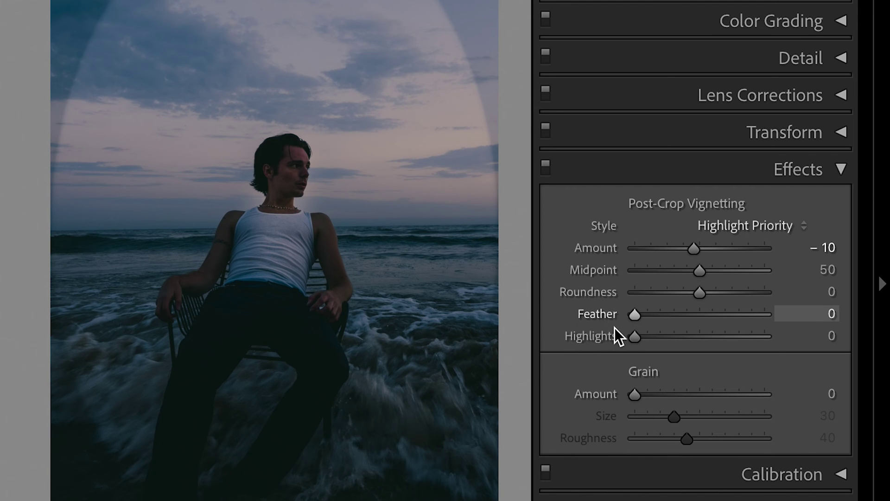
left_click_drag(682, 322, 720, 318)
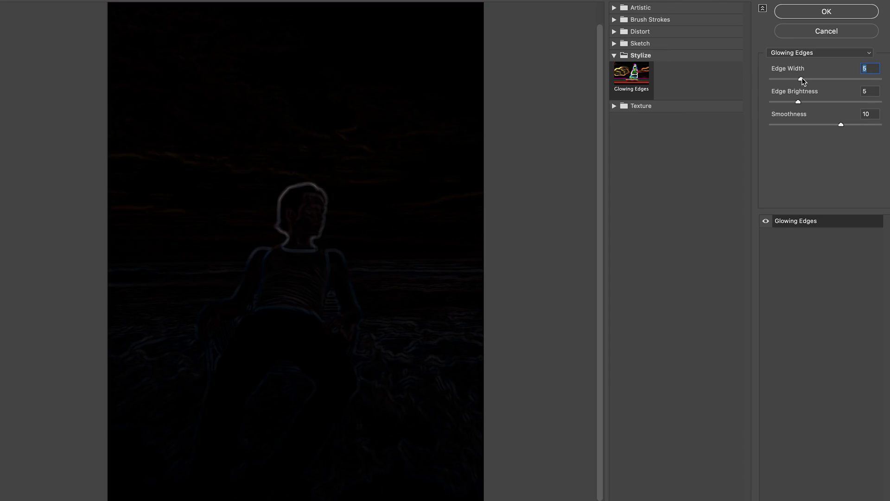
Step: Set the Glowing Edges Edge Brightness to 5
left_click(798, 102)
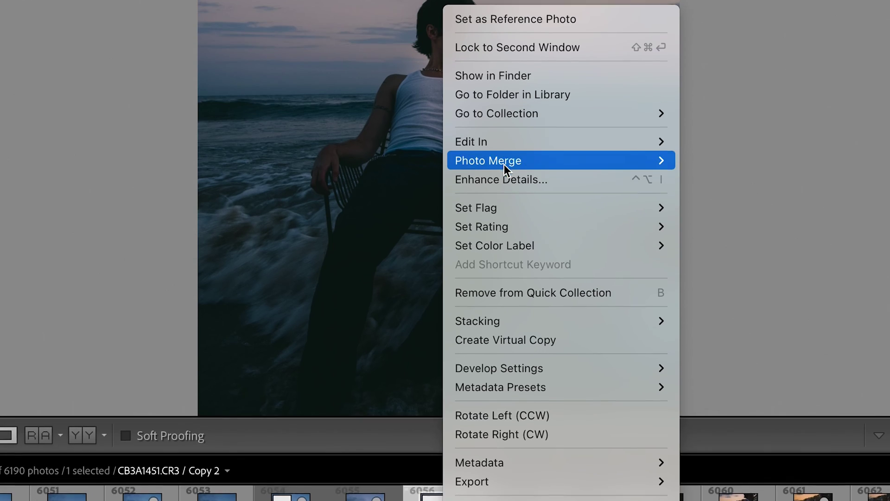
Step: Send the seaside portrait to Adobe Photoshop 2021 via Edit In
mouse_move(506, 142)
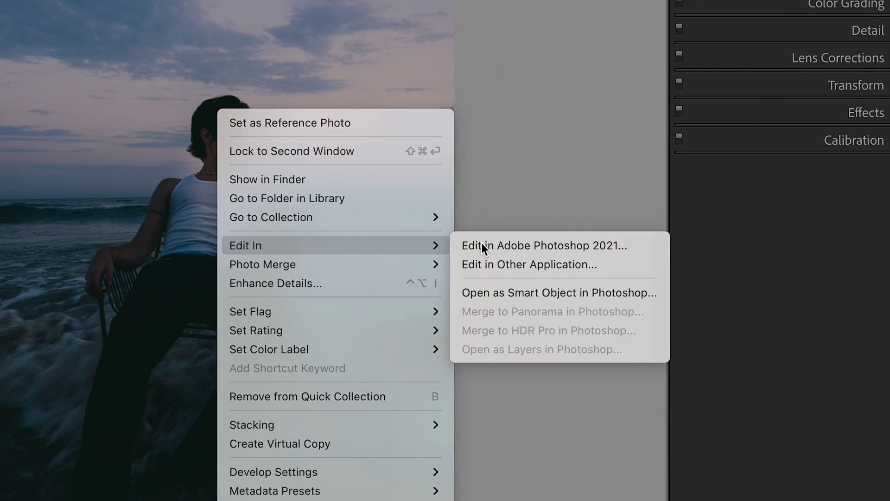
left_click(701, 245)
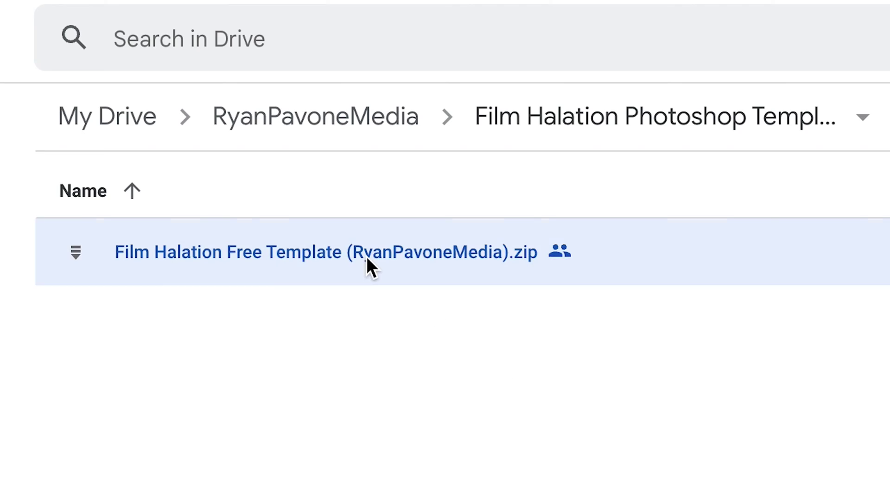
Step: Bring up the file menu for the Film Halation Free Template zip in Google Drive
right_click(366, 253)
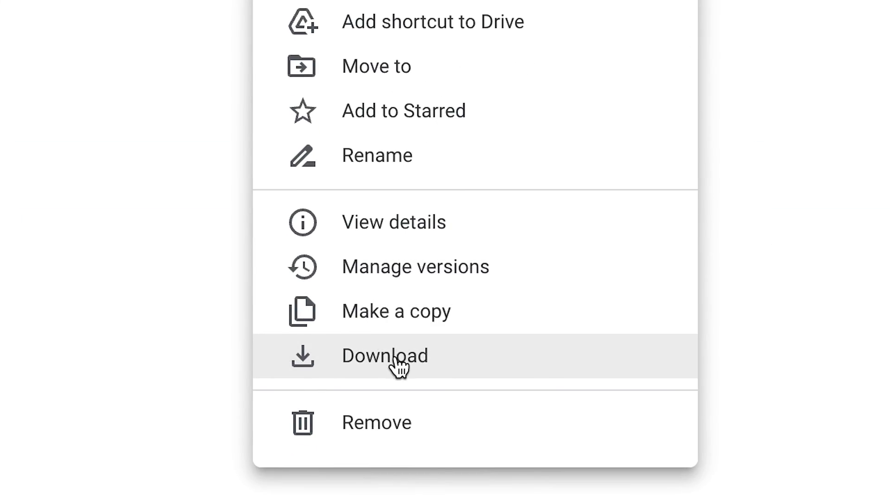